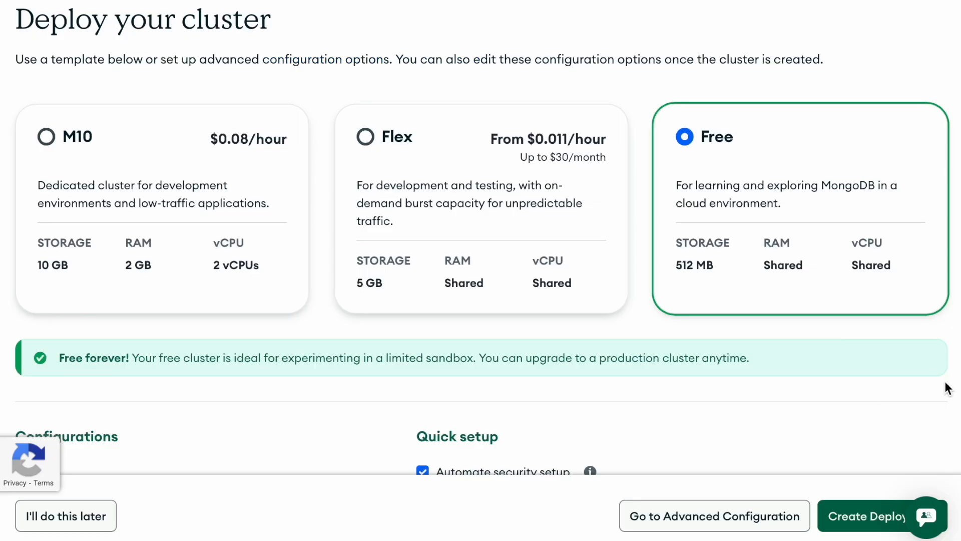
Create a Free cluster deployment named Cluster0 on AWS N. Virginia (us-east-1), with automated security setup and the preloaded sample dataset
scroll(947, 388, "down", 3)
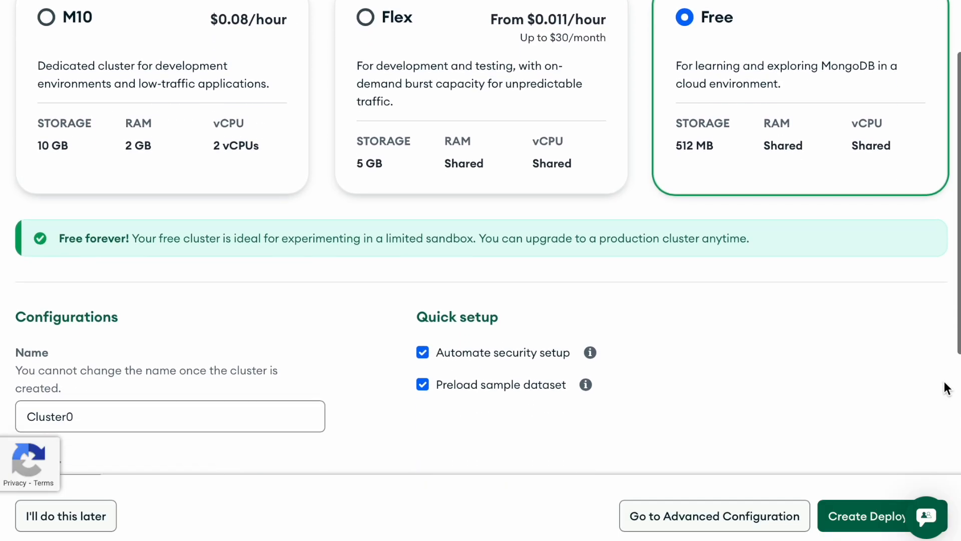
scroll(947, 389, "down", 5)
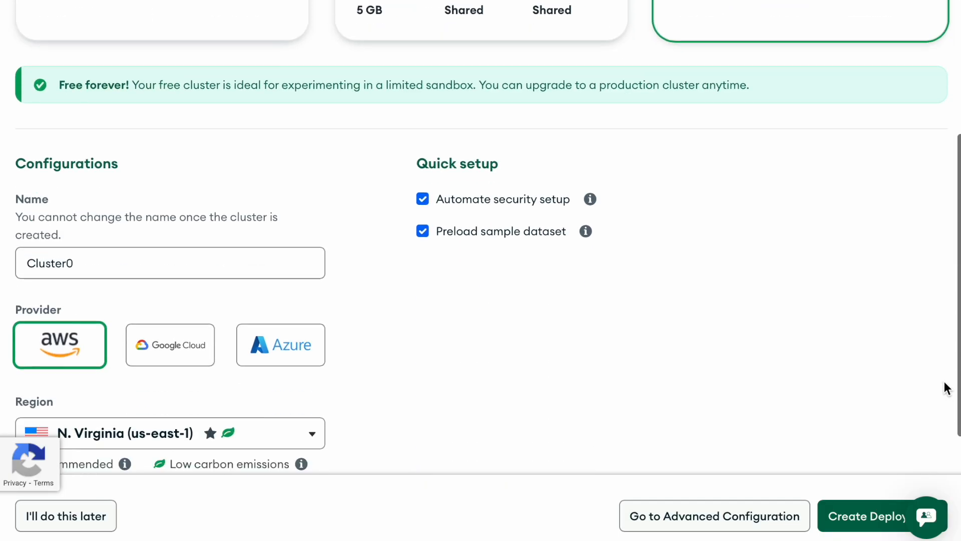
scroll(947, 388, "down", 3)
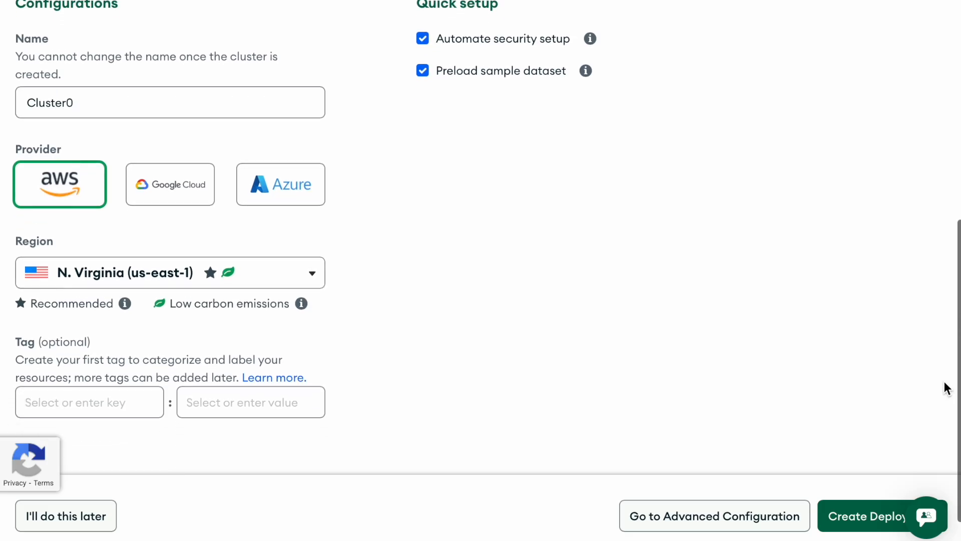
scroll(947, 388, "down", 2)
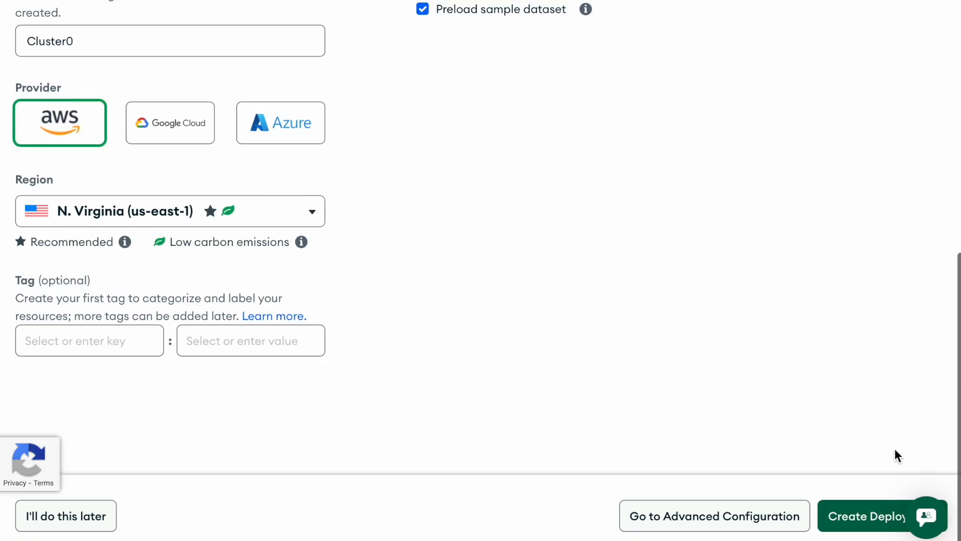
left_click(865, 520)
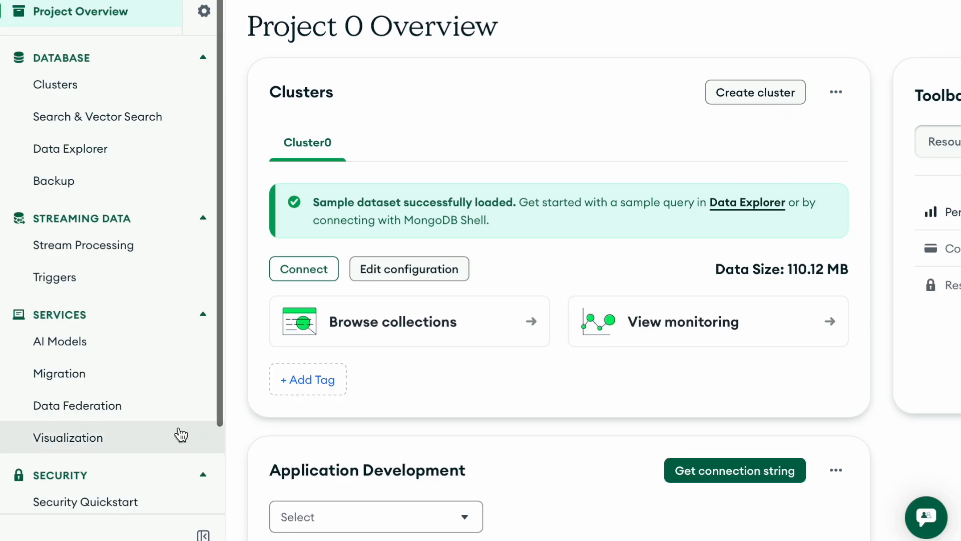
Start a new database user with password authentication, entering the username myUser and the user's password
scroll(182, 435, "down", 3)
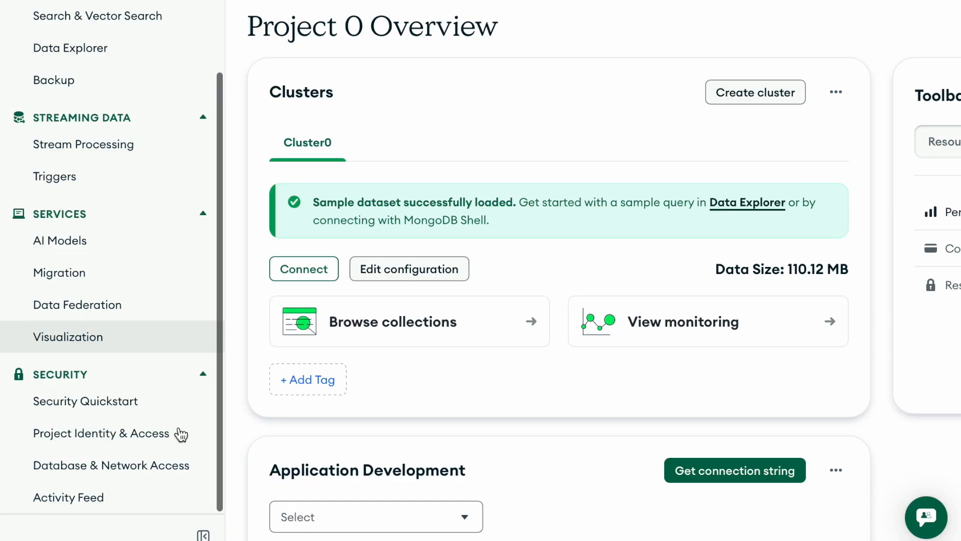
left_click(95, 465)
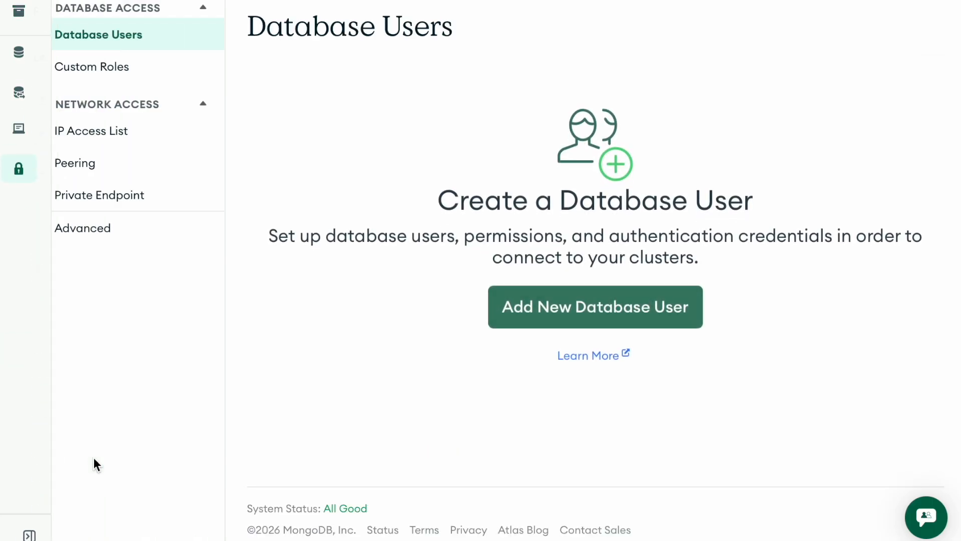
left_click(584, 315)
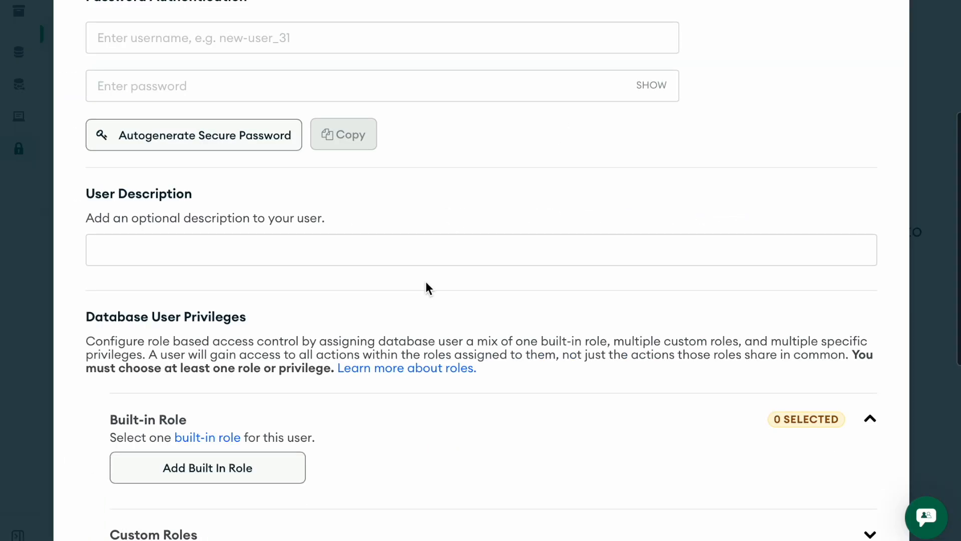
left_click(185, 379)
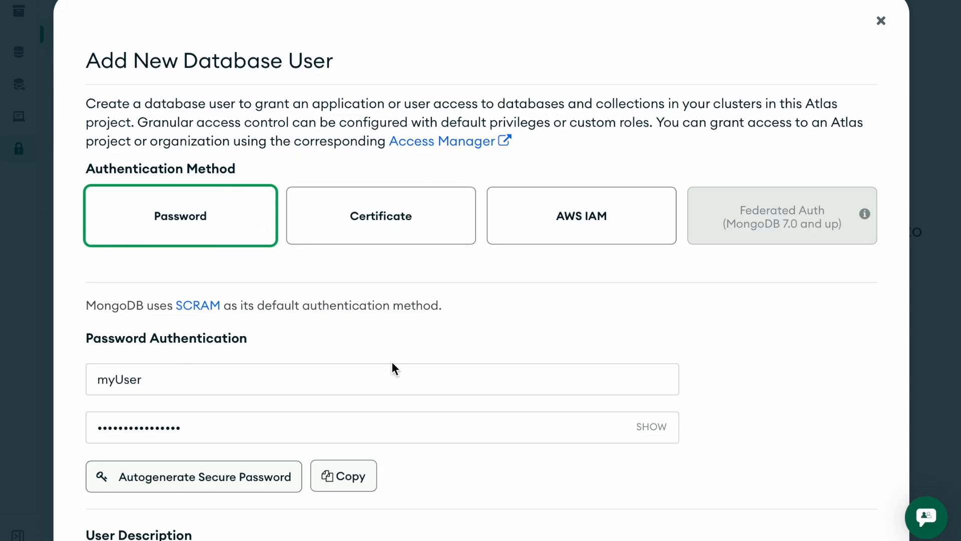
Assign the new database user the built-in role "Read and write to any database" and add the user
scroll(391, 361, "down", 3)
scroll(394, 369, "down", 6)
scroll(394, 369, "down", 1)
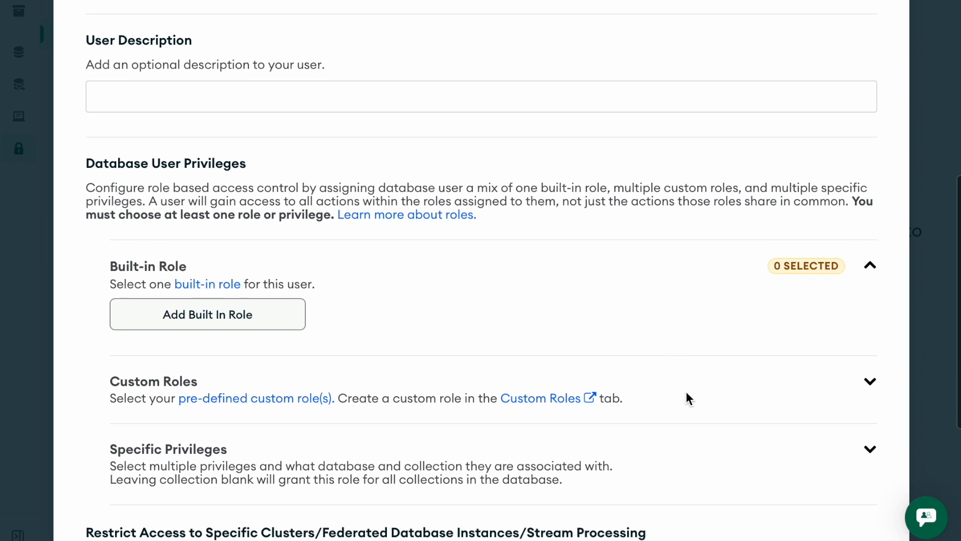
scroll(638, 391, "down", 1)
scroll(701, 375, "down", 2)
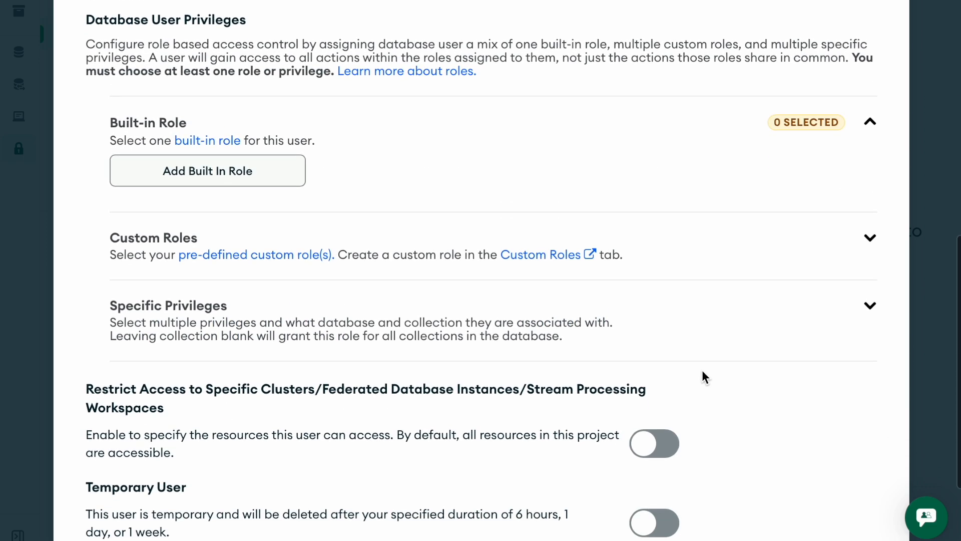
left_click(261, 159)
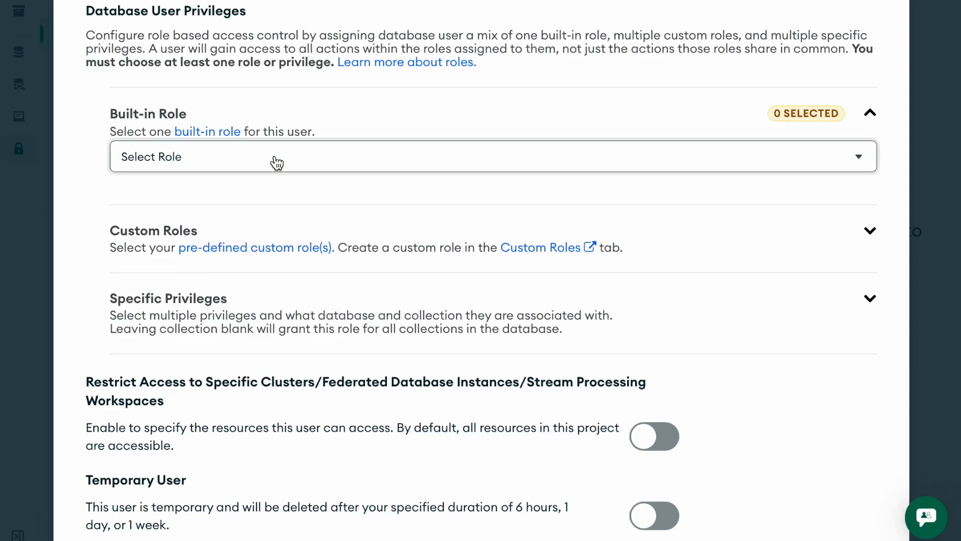
left_click(277, 162)
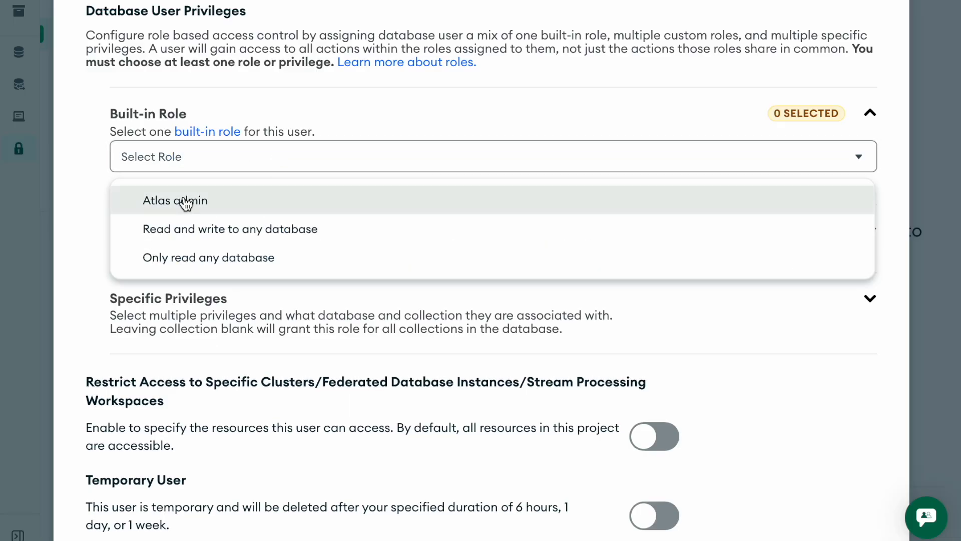
left_click(188, 229)
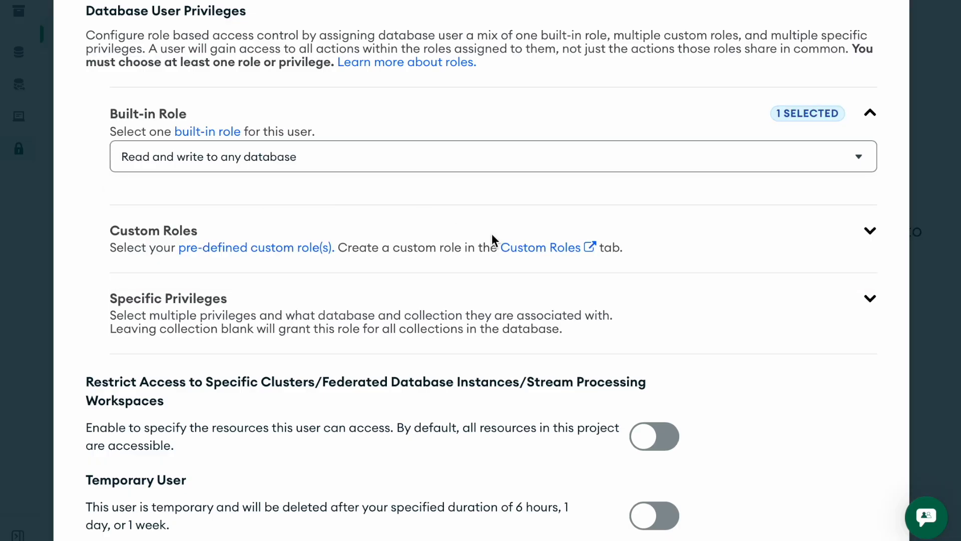
scroll(839, 408, "down", 2)
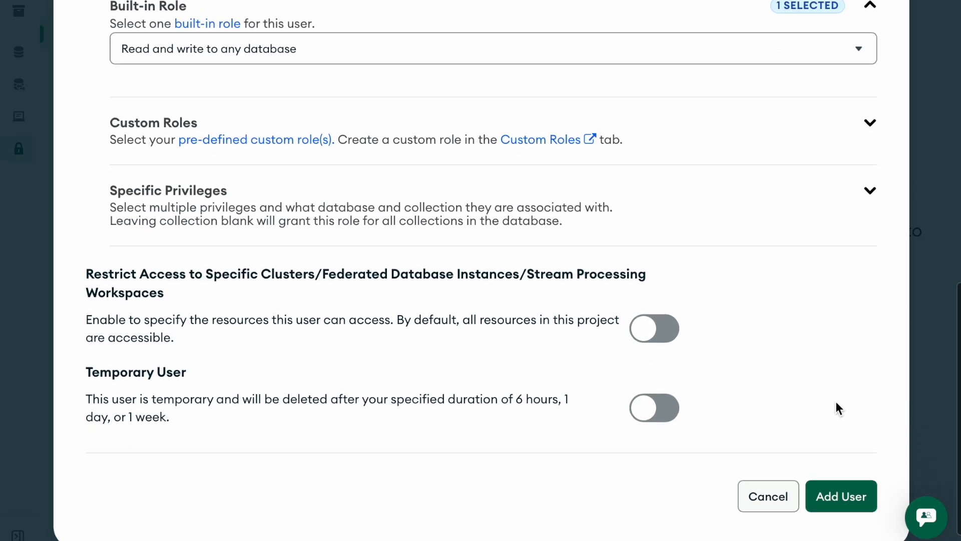
left_click(835, 508)
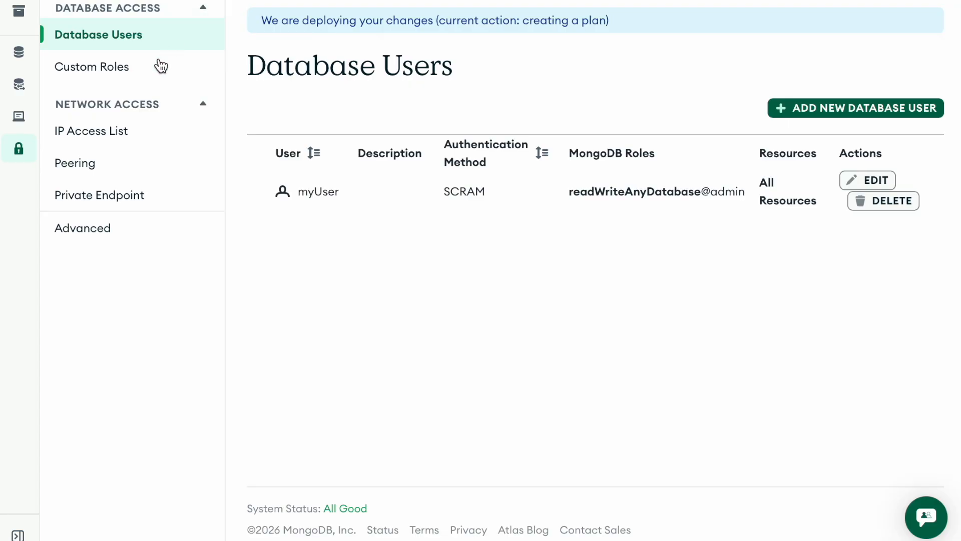
Add an IP access list entry that allows access from anywhere (0.0.0.0/0)
left_click(119, 131)
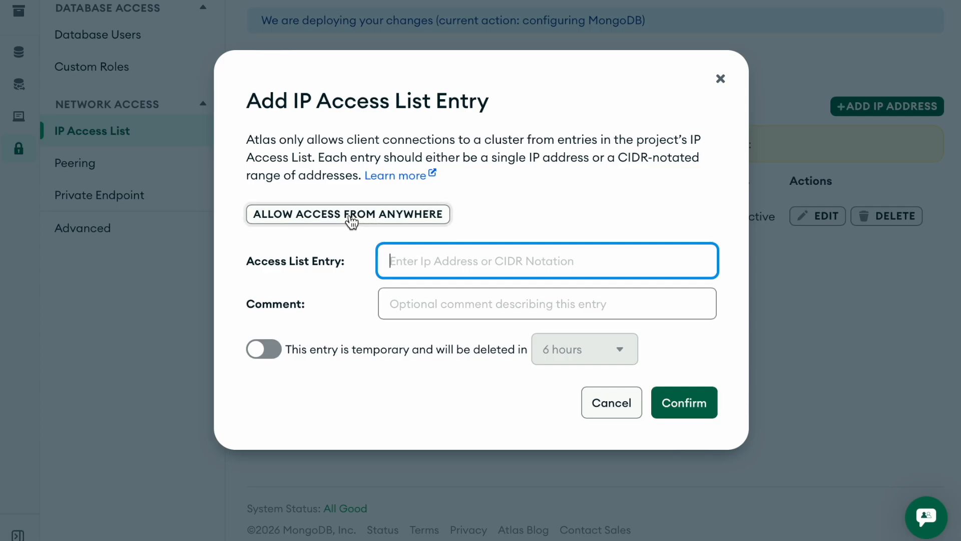
left_click(350, 221)
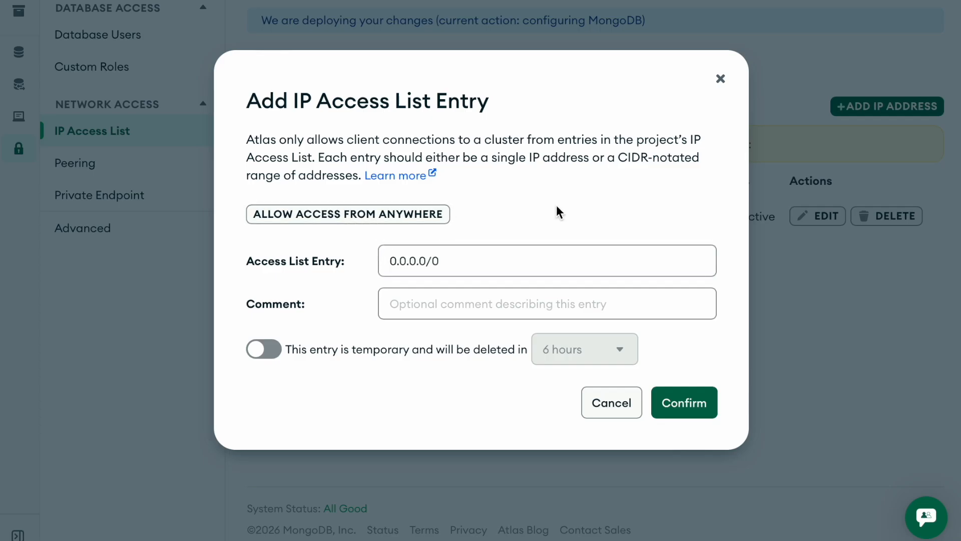
left_click(676, 405)
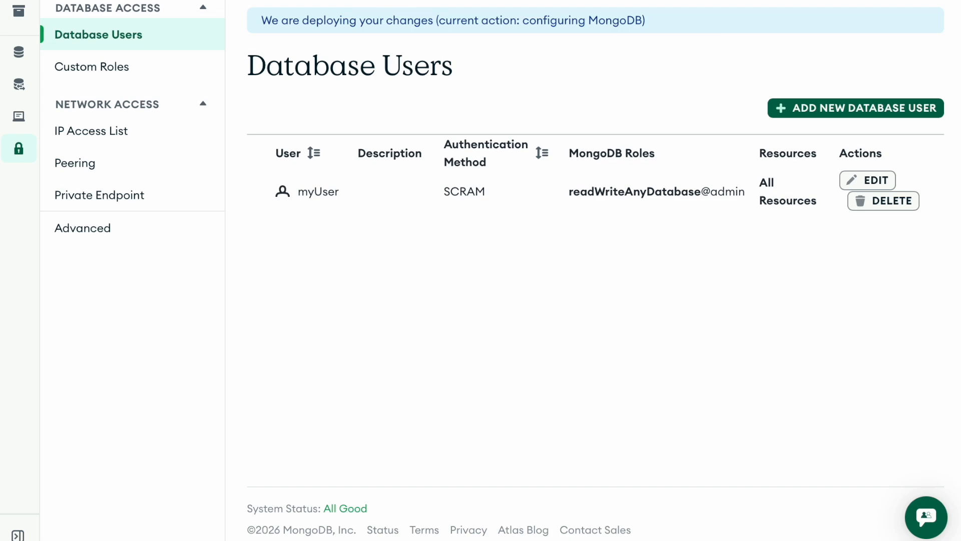
Open the connection setup of Cluster0 and choose Compass as the connection method
left_click(19, 11)
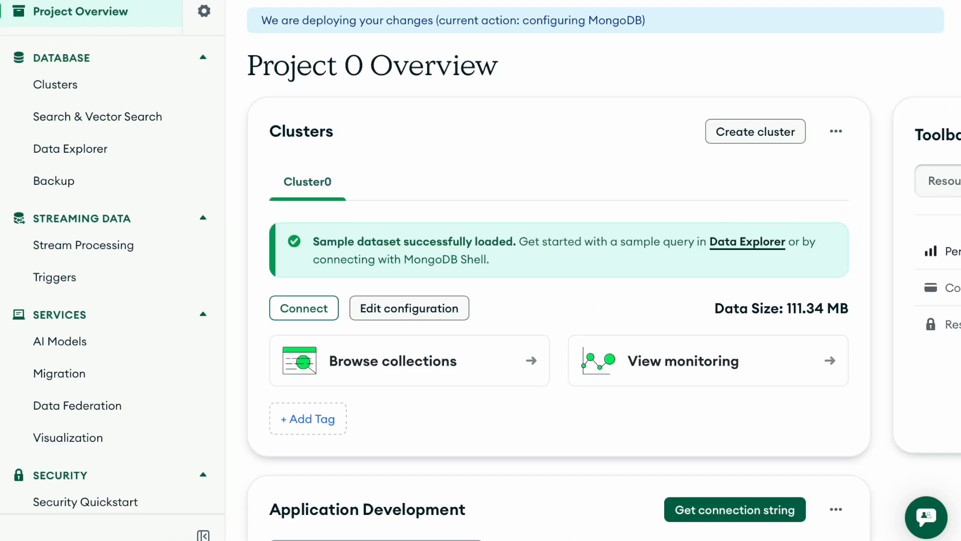
left_click(76, 89)
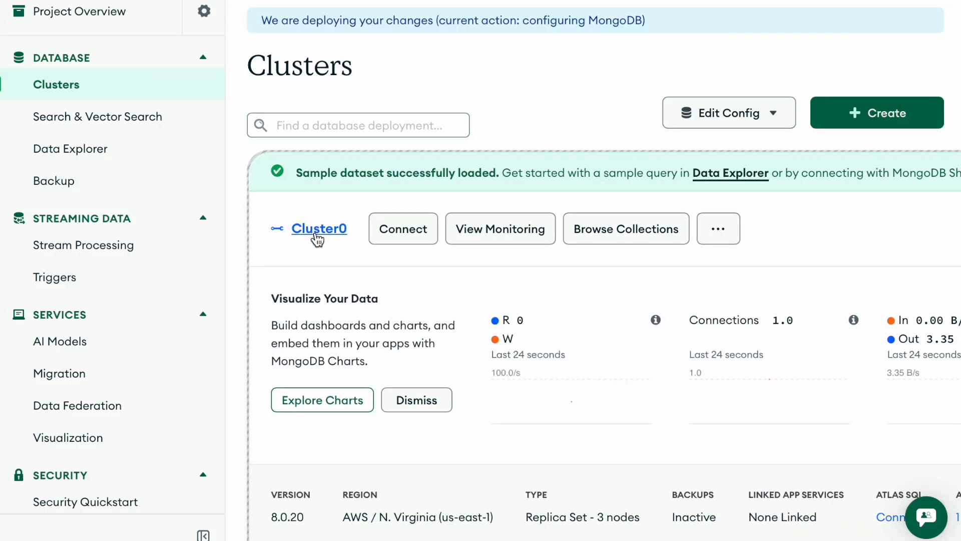
scroll(317, 239, "down", 1)
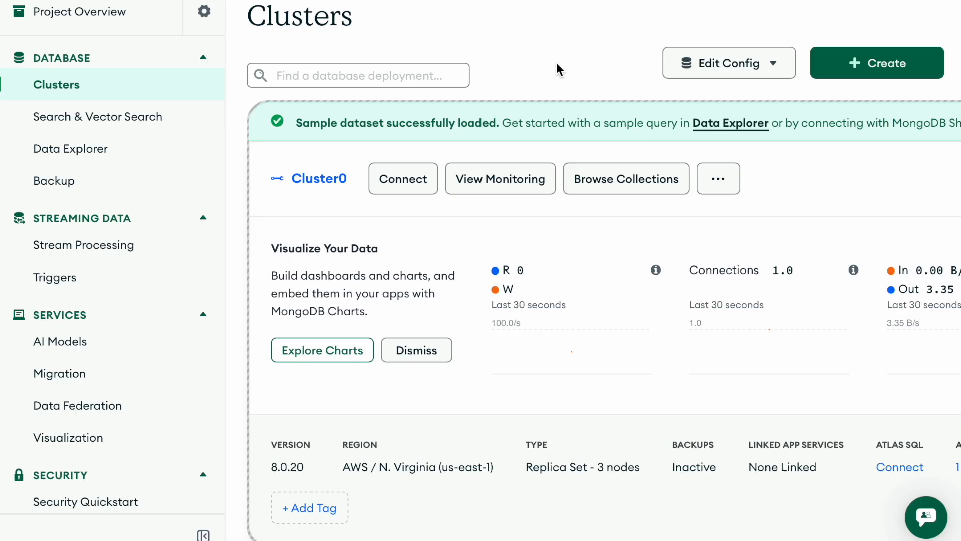
scroll(501, 100, "down", 1)
left_click(384, 155)
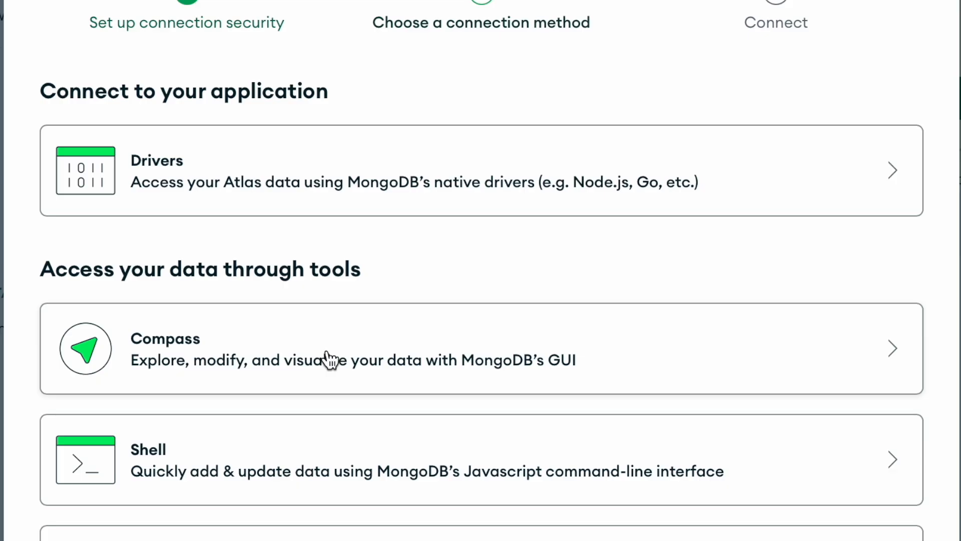
left_click(330, 360)
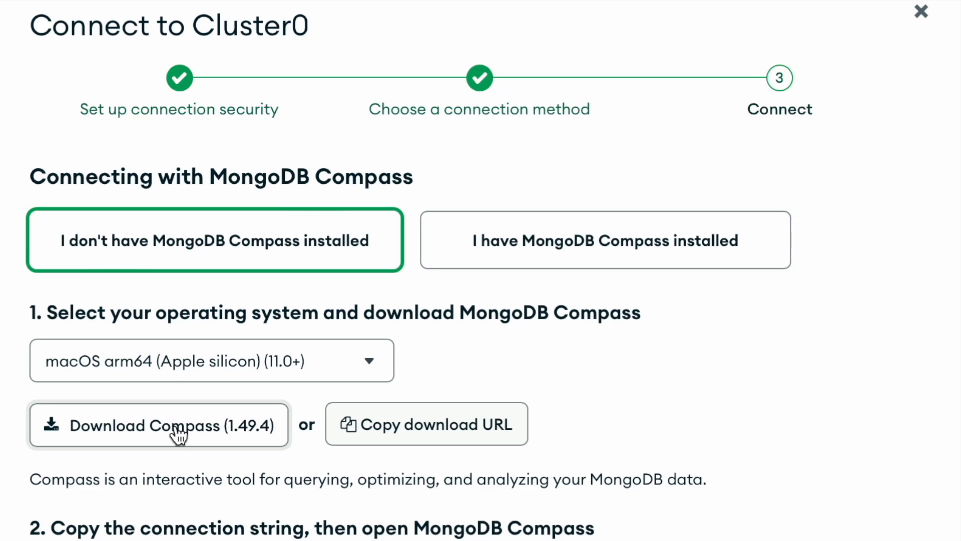
Download Compass 1.49.4 for macOS arm64 and install it in the Applications folder
left_click(177, 435)
left_click(641, 284)
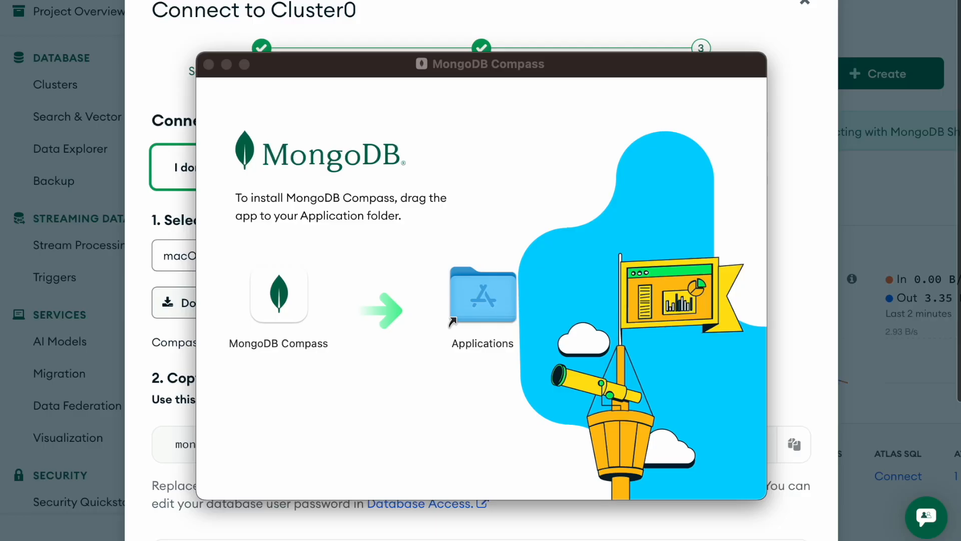
left_click_drag(274, 292, 483, 294)
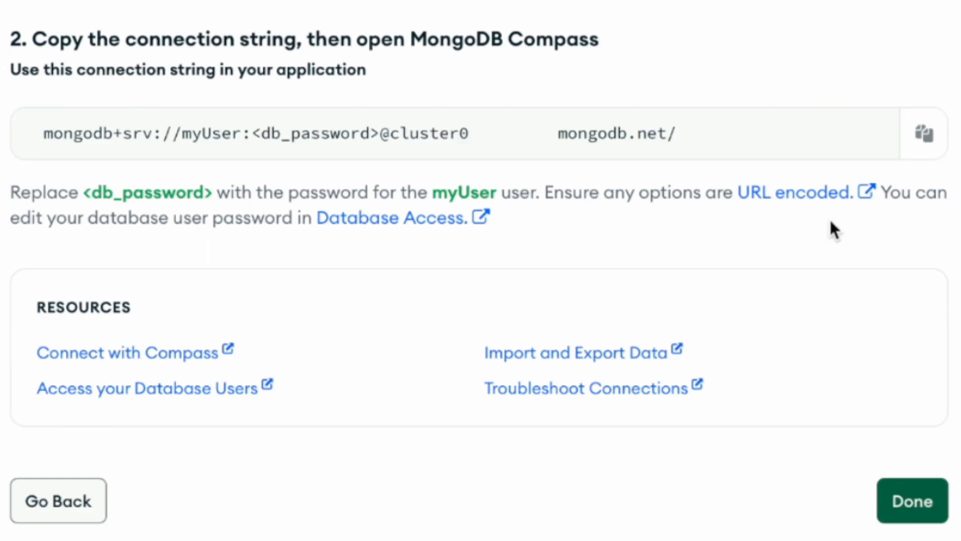
Switch to MongoDB Compass, replace the URI with the Cluster0 connection string for myUser including the database password, and connect
left_click(637, 250)
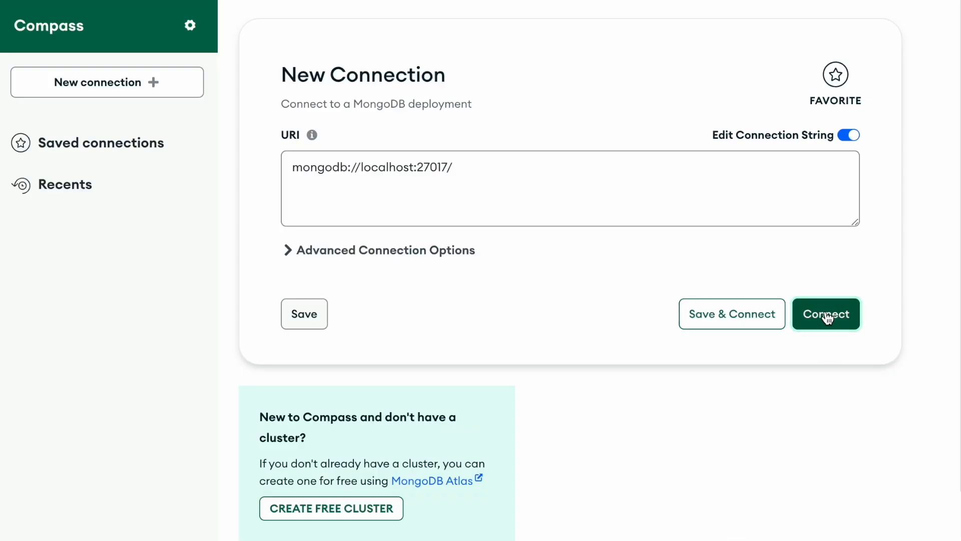
left_click(825, 314)
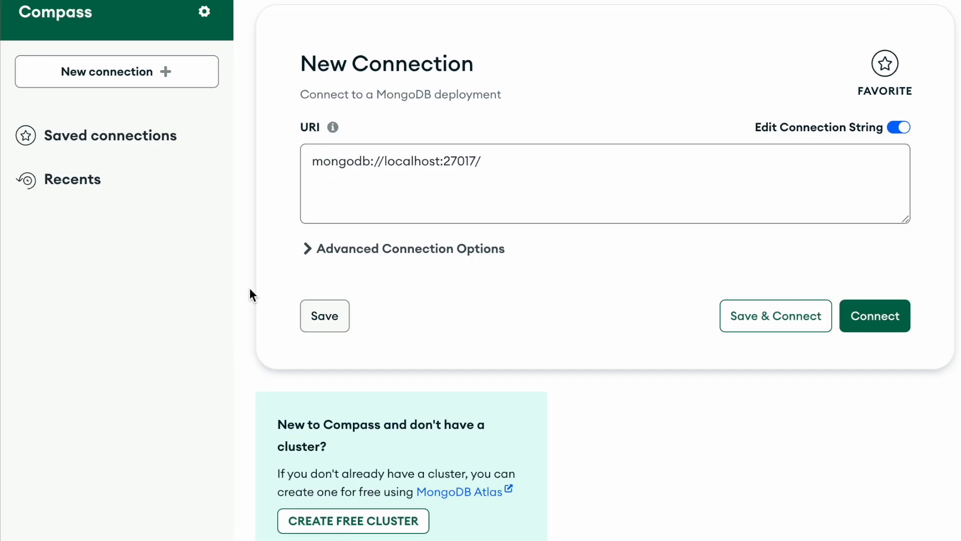
left_click(454, 161)
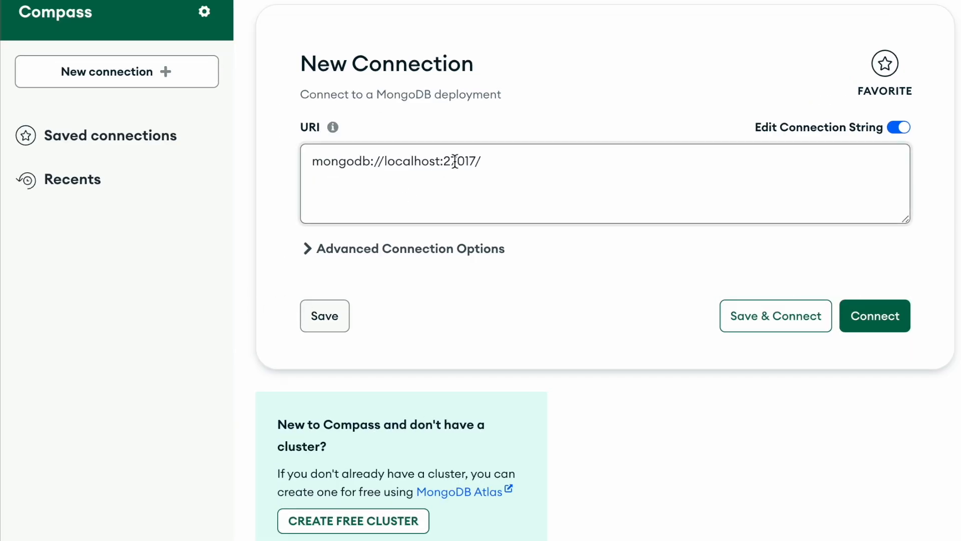
left_click(494, 164)
key("BackSpace")
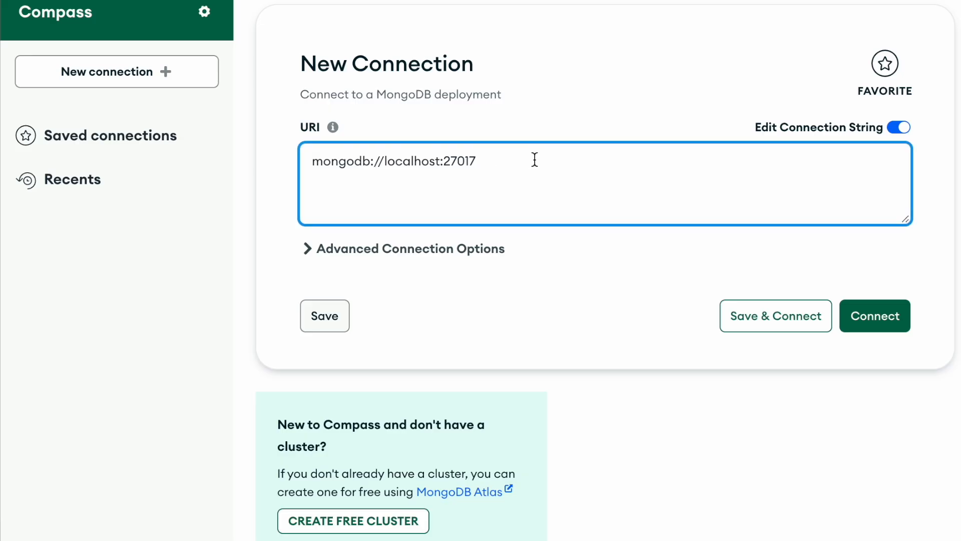
key("ctrl+a")
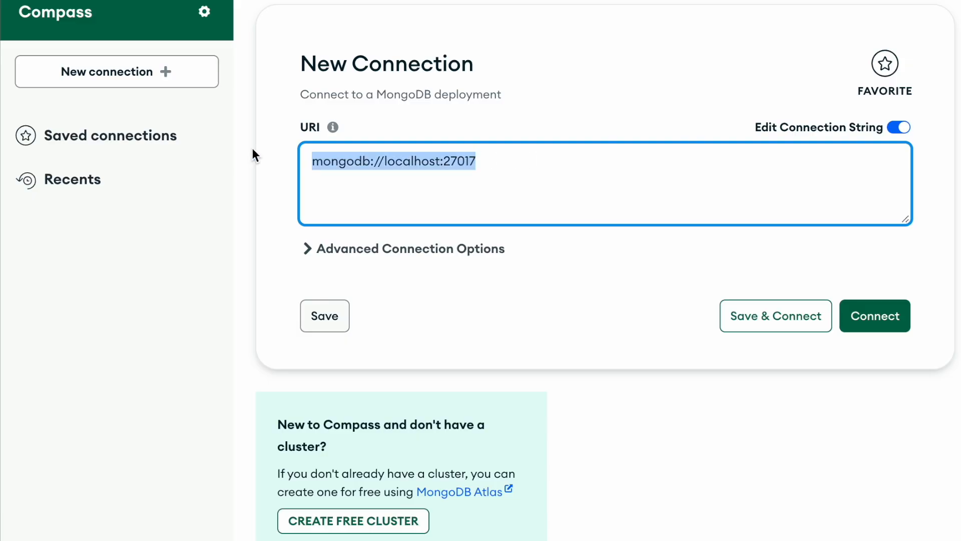
key("ctrl+v")
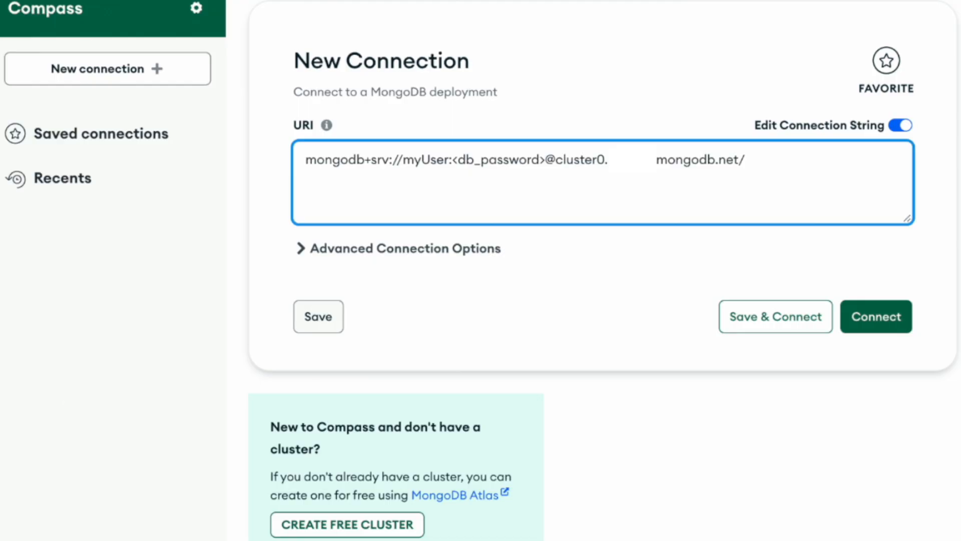
left_click(876, 316)
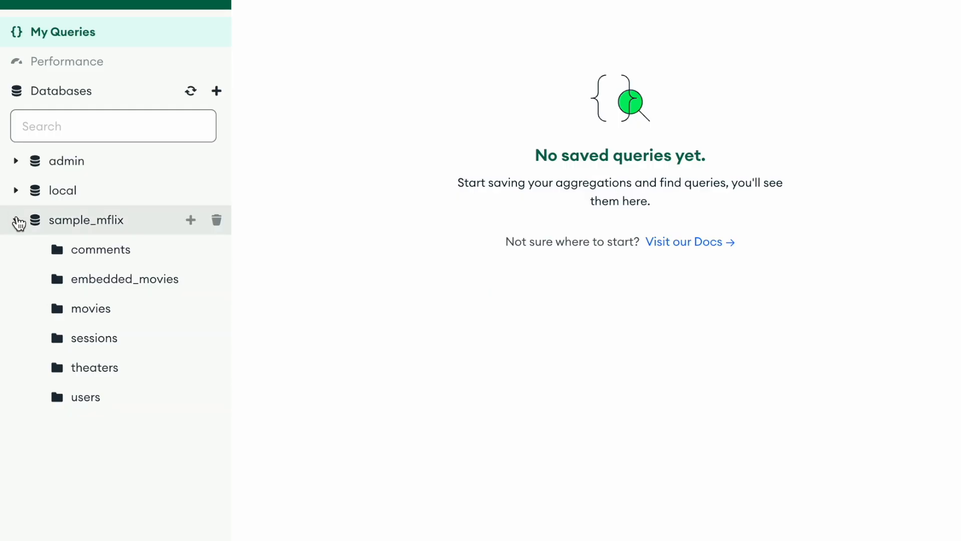
Expand the sample_mflix database and open its comments collection to examine it
left_click(17, 221)
left_click(17, 221)
left_click(93, 257)
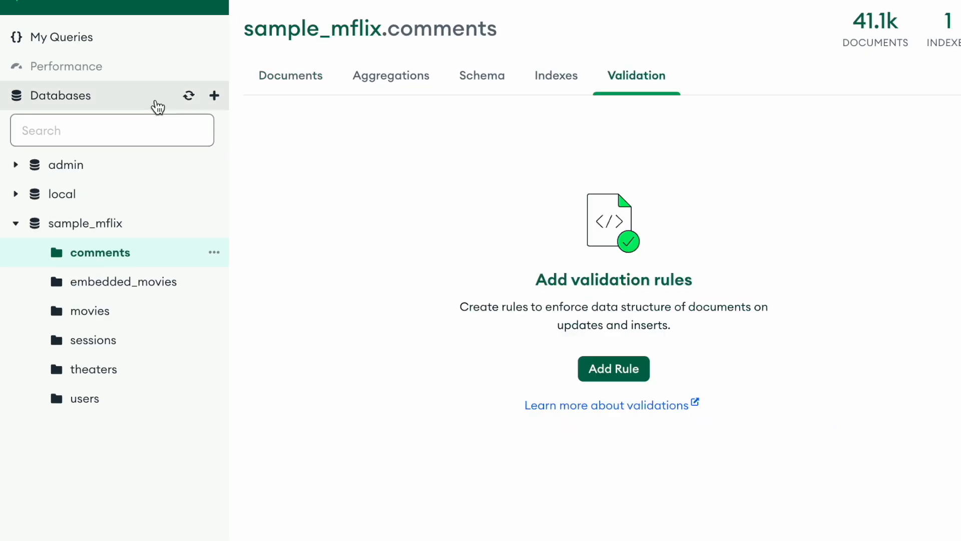
Create a database named myDB with a users collection, and collapse the sample_mflix database
left_click(213, 99)
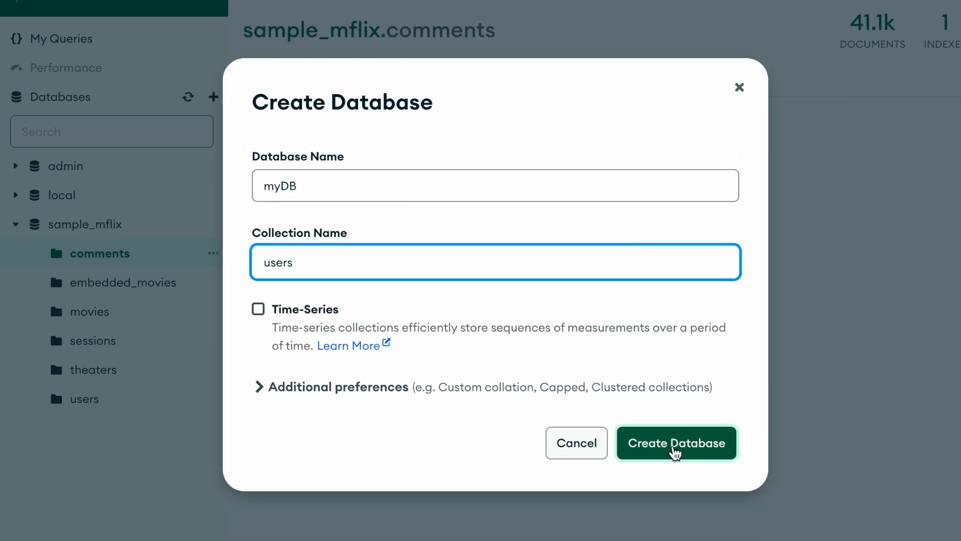
left_click(675, 450)
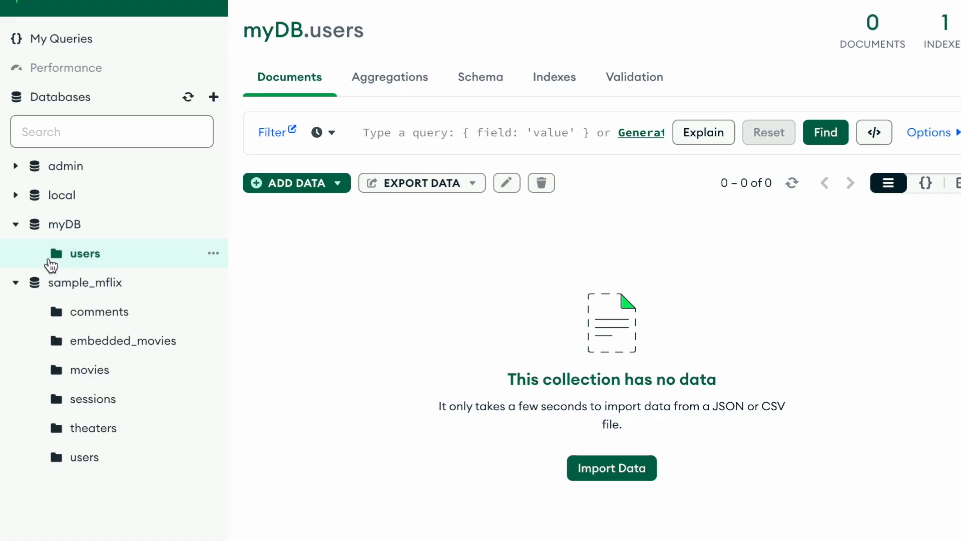
left_click(16, 283)
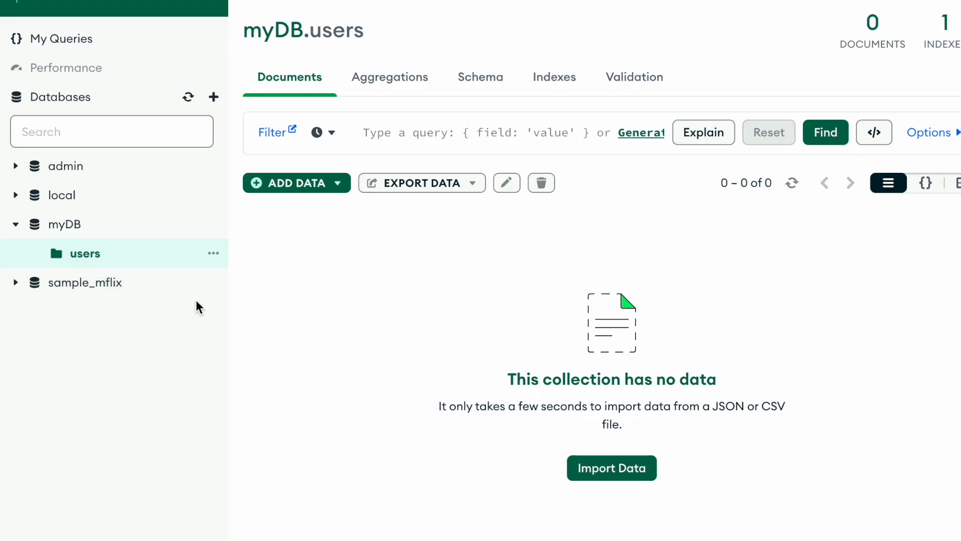
Insert a JSON document into myDB.users with the first person's name, age 30 and hobbies "Tennis"
left_click(339, 186)
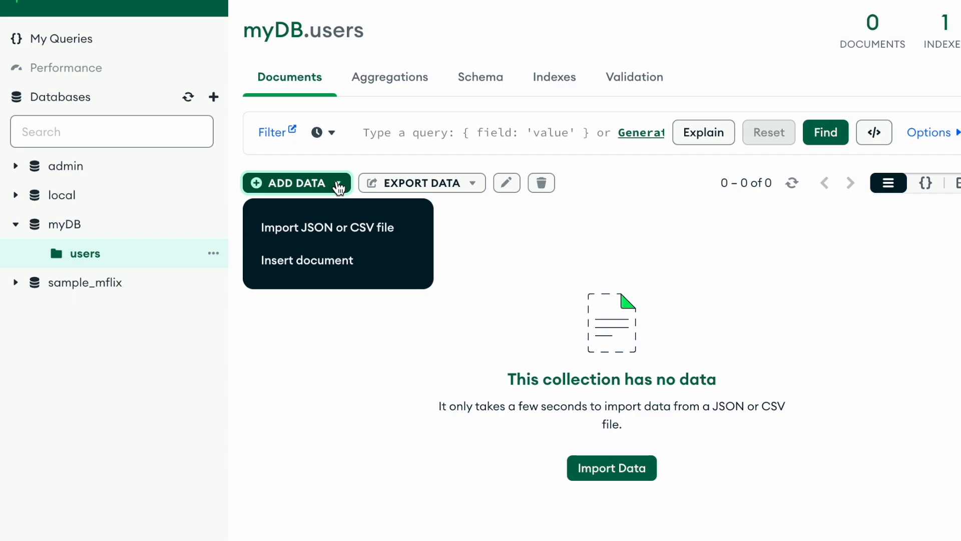
left_click(341, 259)
left_click_drag(348, 295, 304, 218)
type("{   \"name\": \"Alice\",   \"age\": 30,   \"hobbies\": \"Tennis\" }")
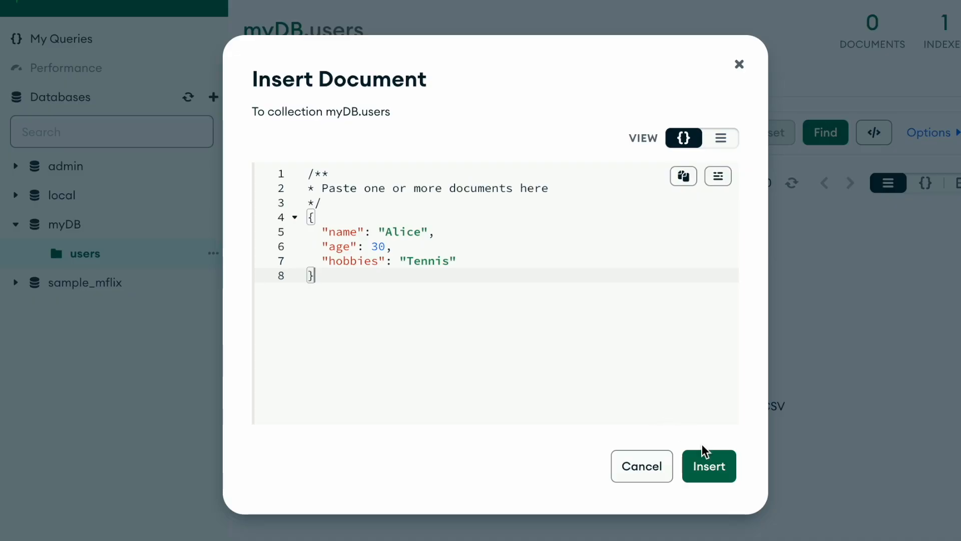
left_click(704, 464)
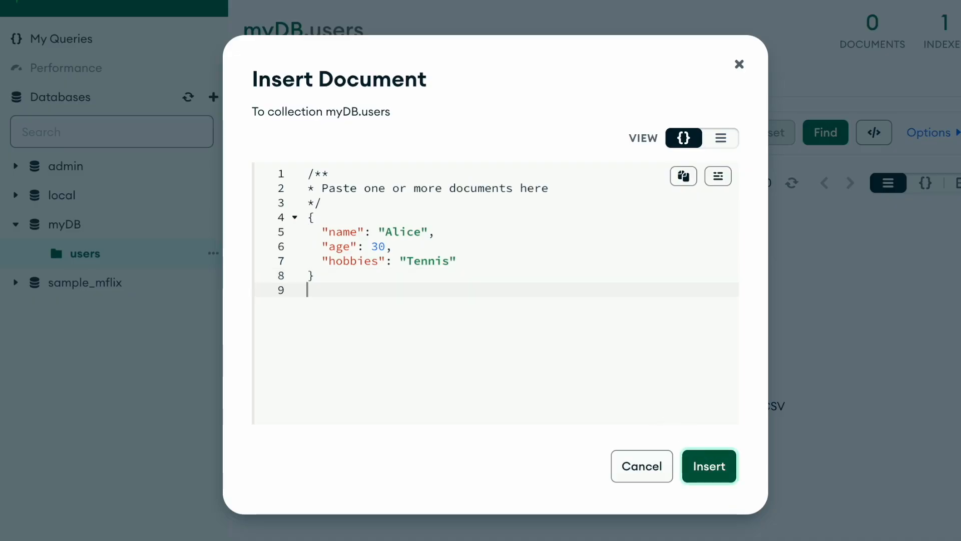
left_click(723, 472)
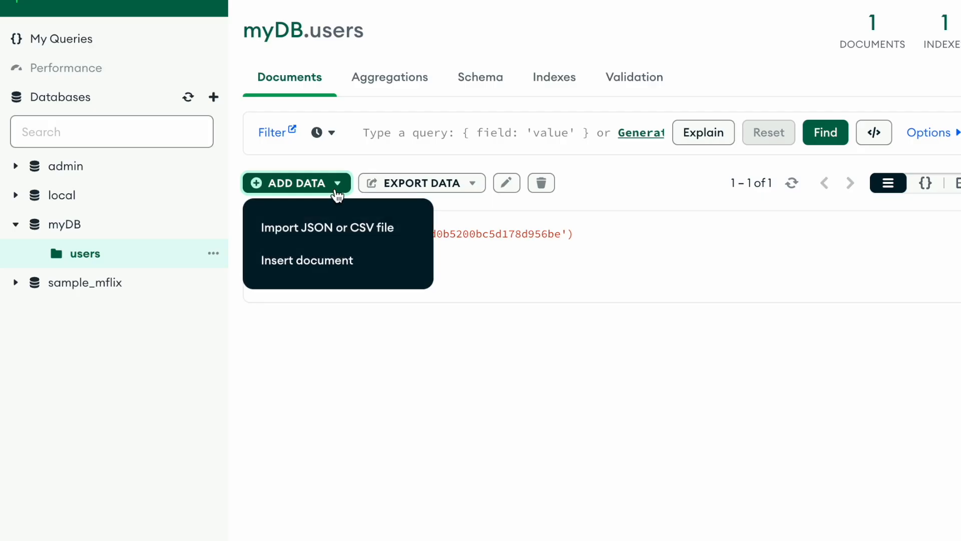
Insert another document into myDB.users with the second person's name, age 35 and hobbies "Baseball"
left_click(334, 253)
type("{   \"name\": \"Josh\",   \"age\": 35,   \"hobbies\": \"Baseball\" }")
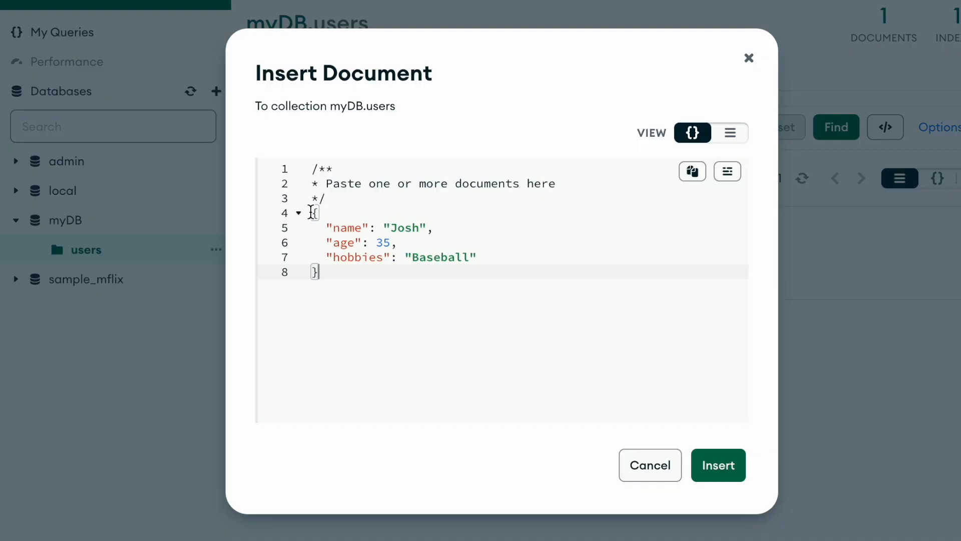
key("Return")
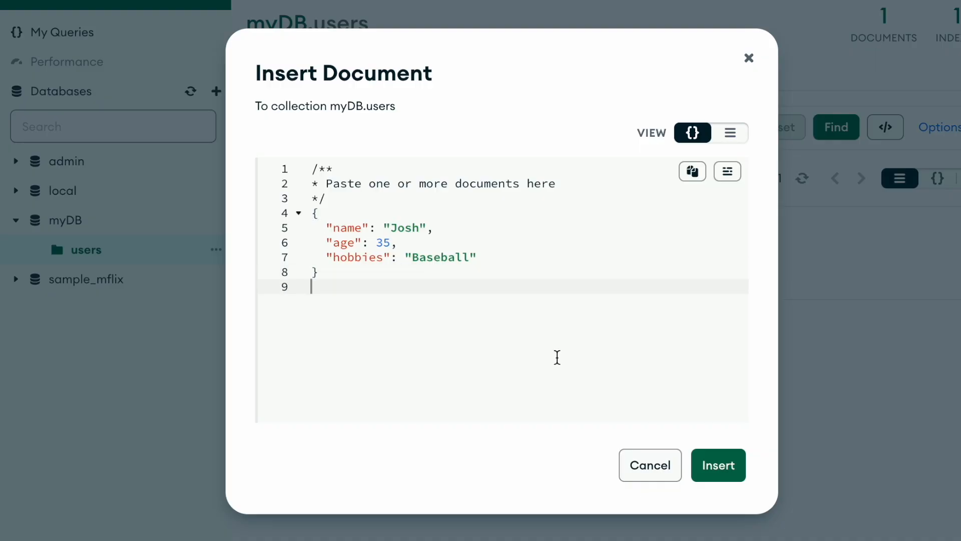
left_click(720, 470)
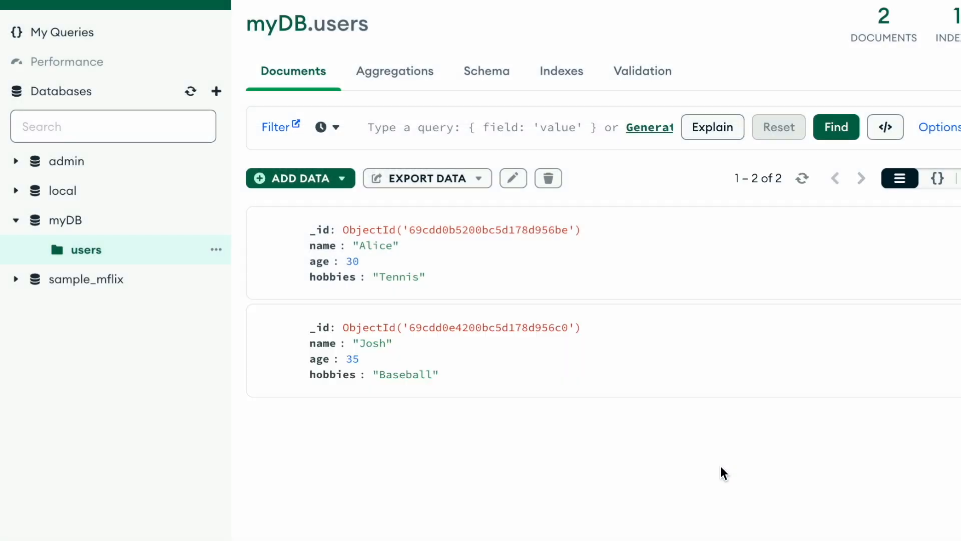